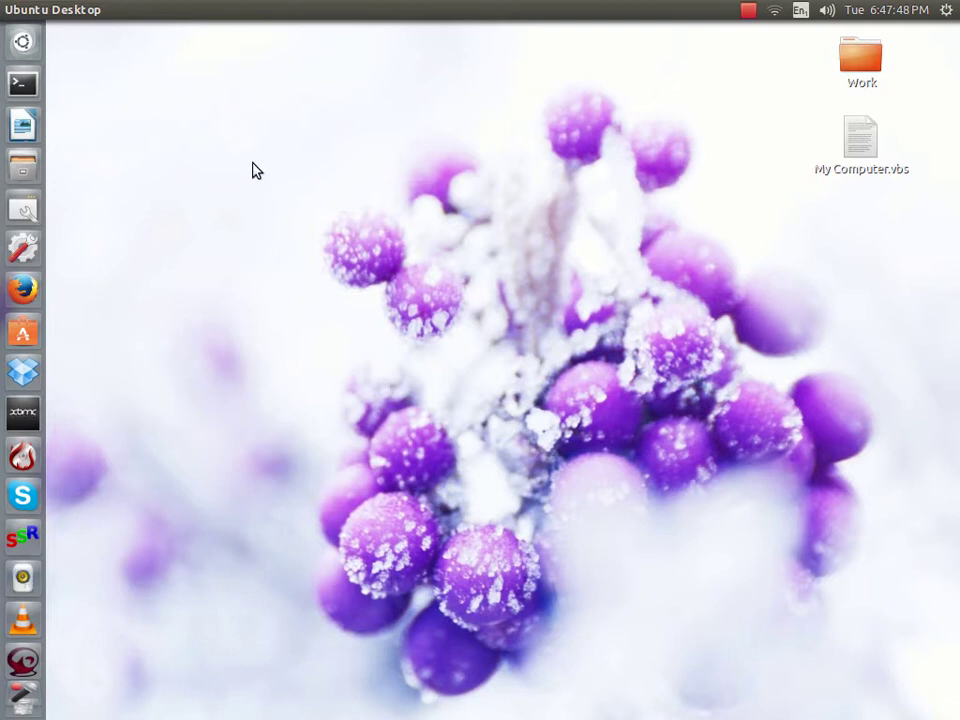
drag(262, 156, 764, 460)
drag(579, 304, 577, 357)
View this computer's system overview and Removable Media settings, and close the Details window
click(946, 10)
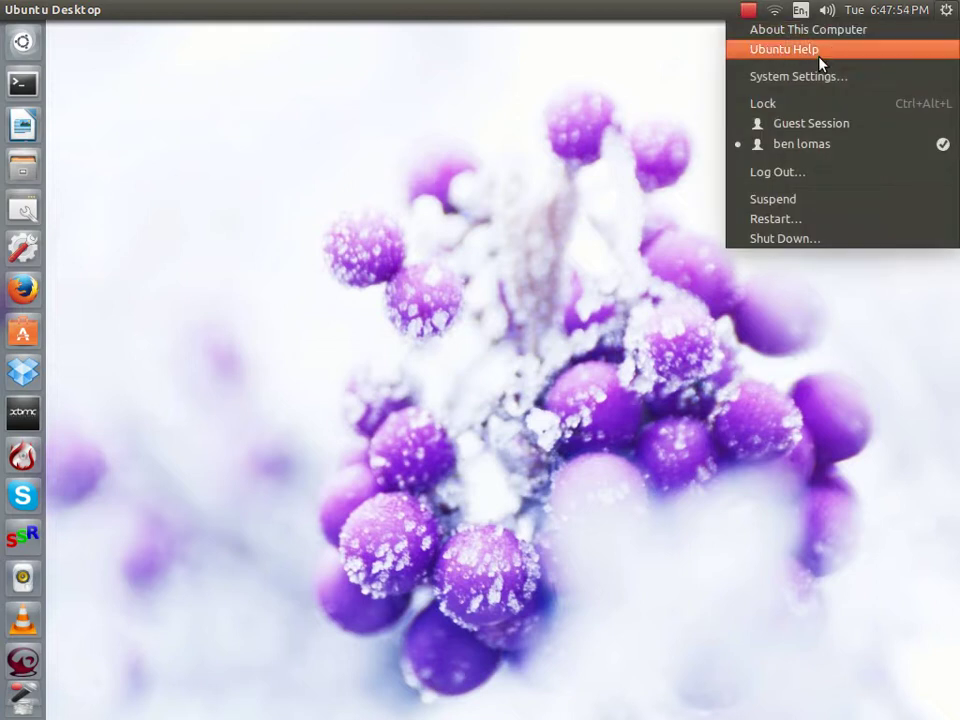
click(805, 34)
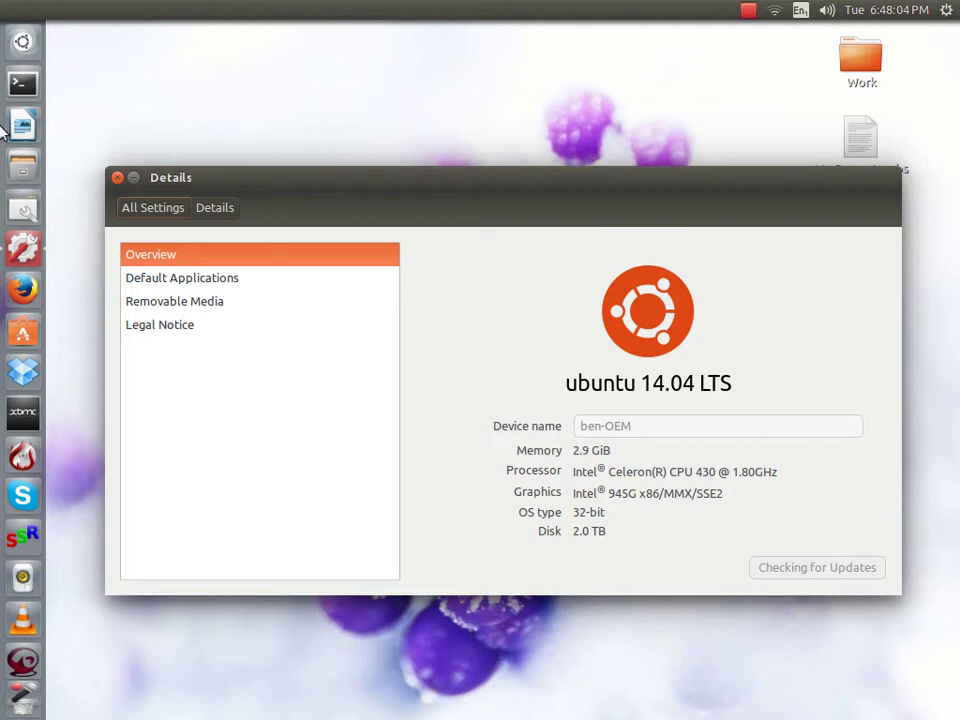
click(205, 299)
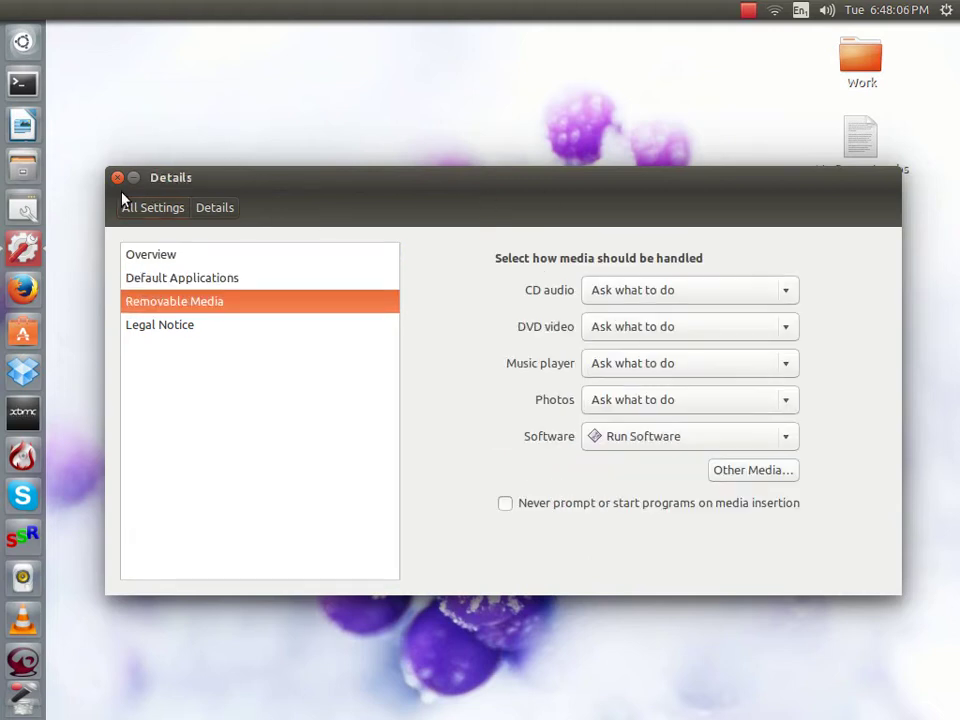
click(117, 177)
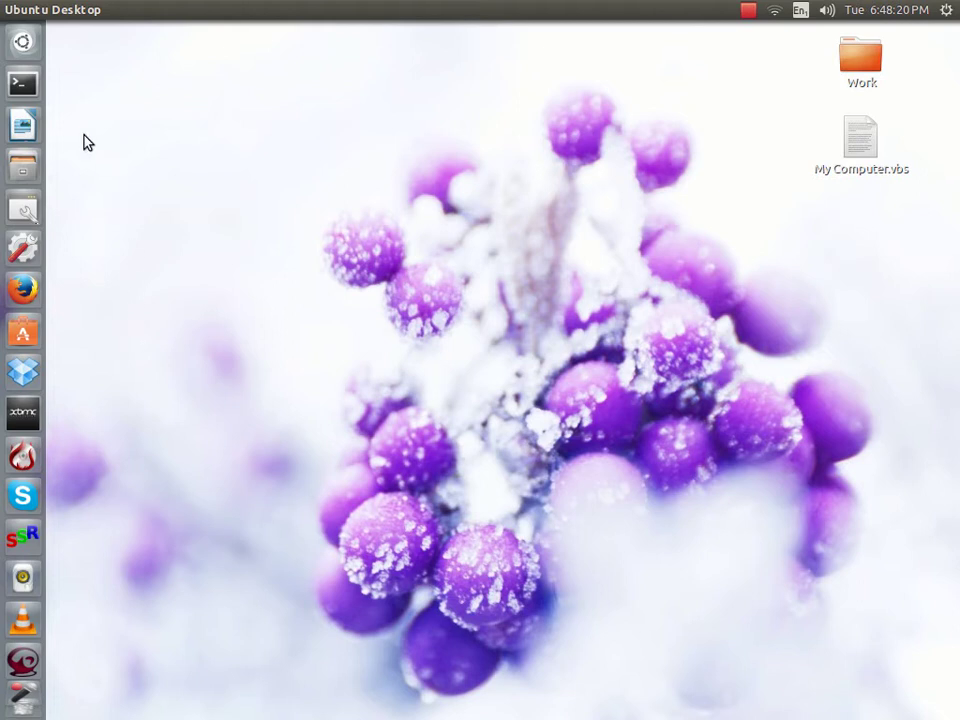
Open a terminal, move and maximize its window to see the current window behaviour, and close it
click(22, 84)
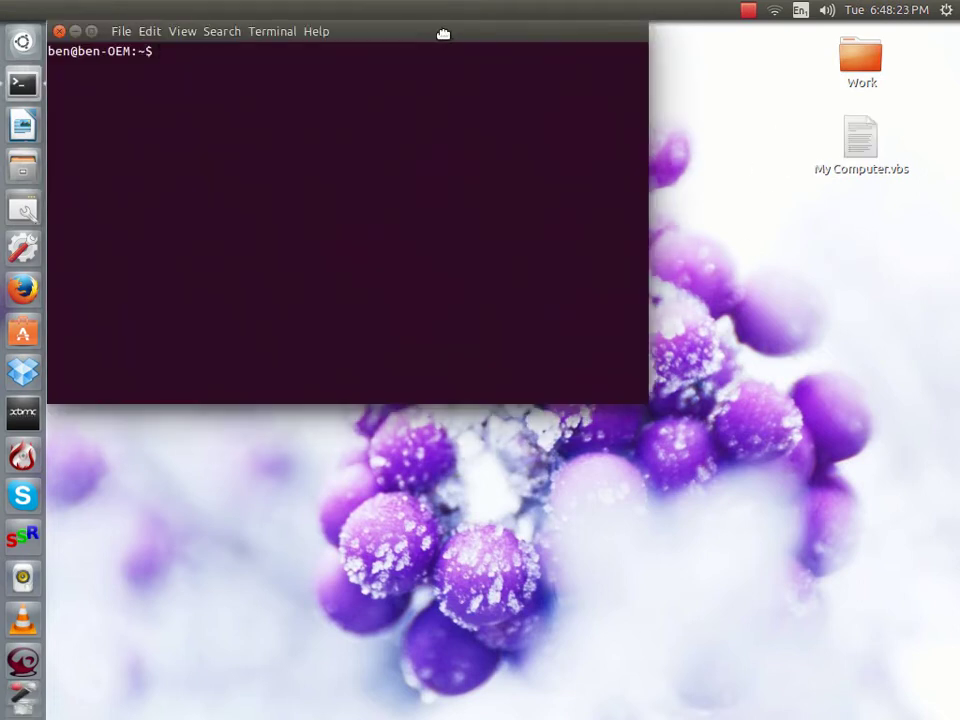
drag(444, 34, 605, 253)
double_click(605, 253)
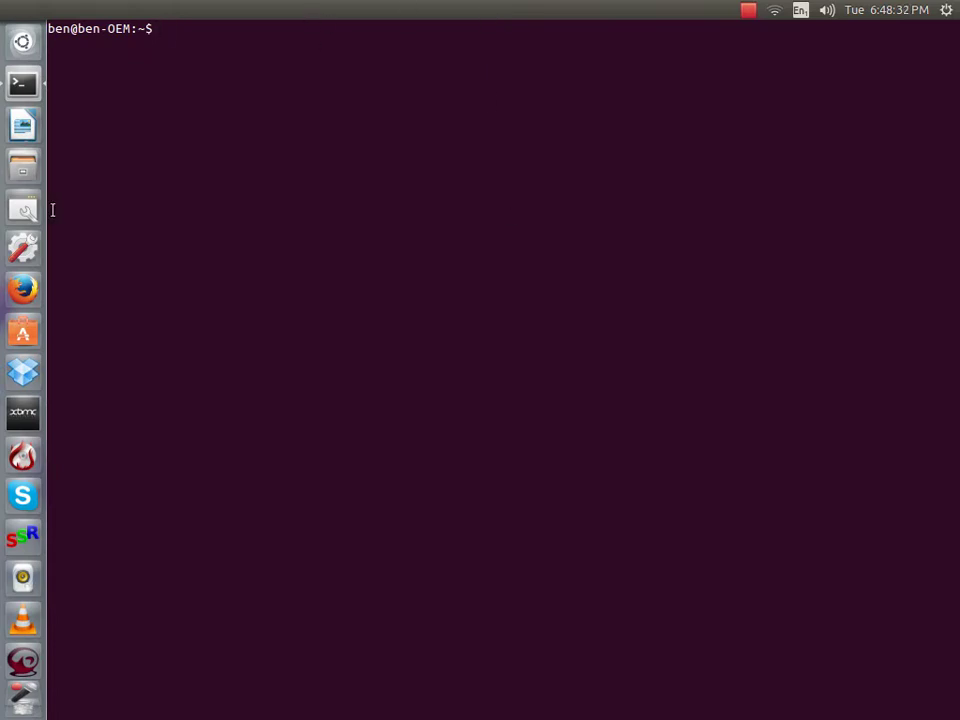
right_click(14, 86)
click(113, 157)
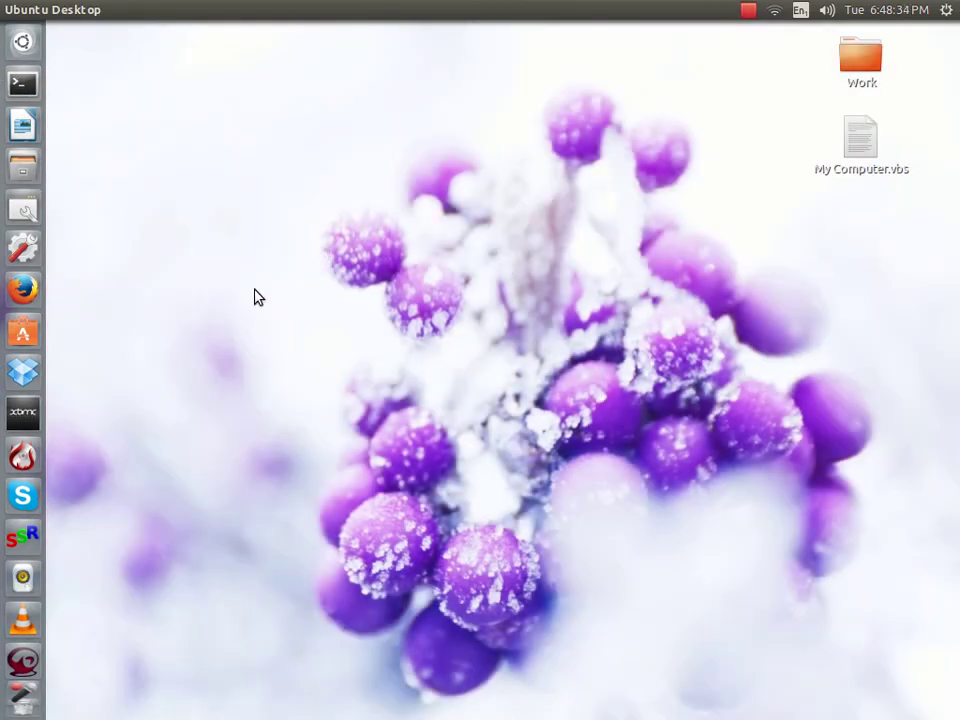
Open CompizConfig Settings Manager, read its caution warning and accept it with the warning still set to show next time
click(22, 210)
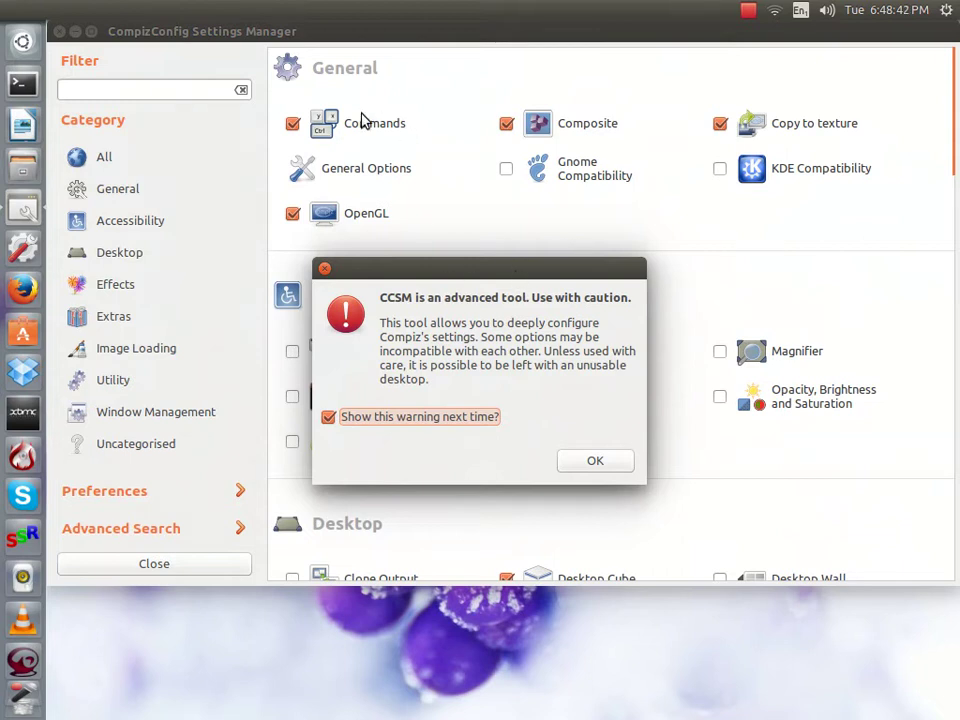
drag(521, 40, 549, 107)
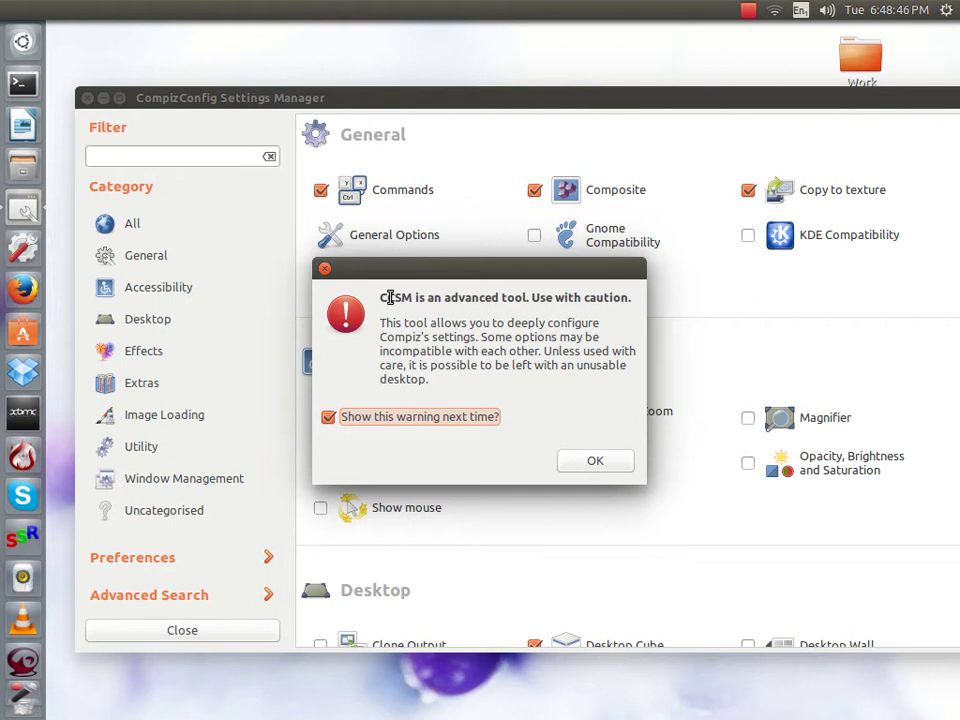
drag(381, 298, 432, 281)
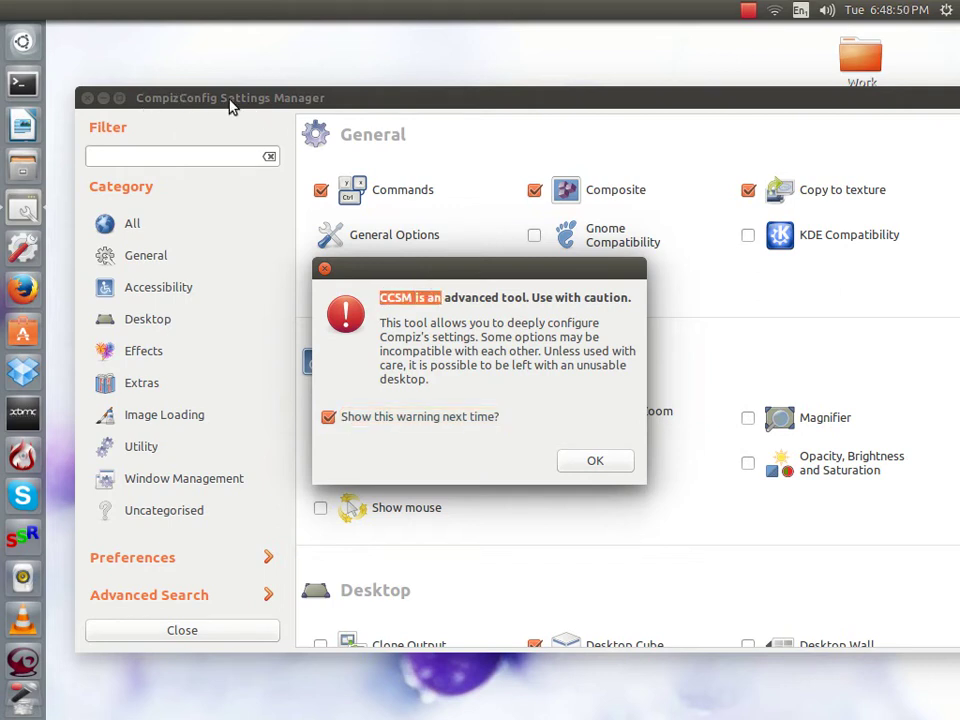
click(449, 298)
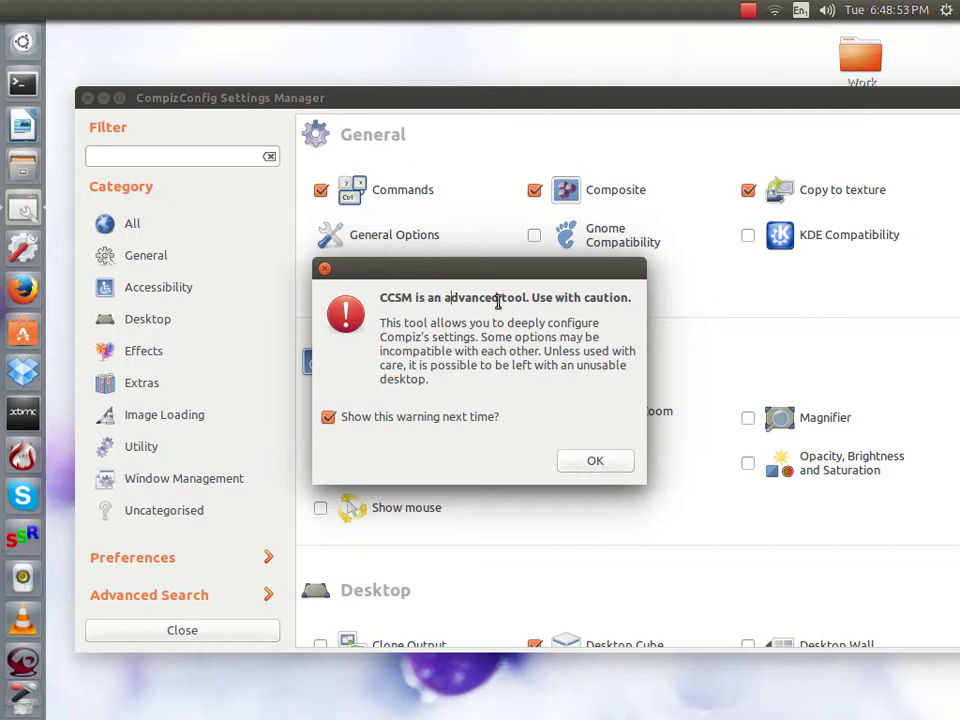
drag(475, 338, 578, 331)
click(456, 345)
drag(403, 347, 590, 346)
click(462, 349)
drag(444, 353, 488, 351)
drag(410, 364, 510, 379)
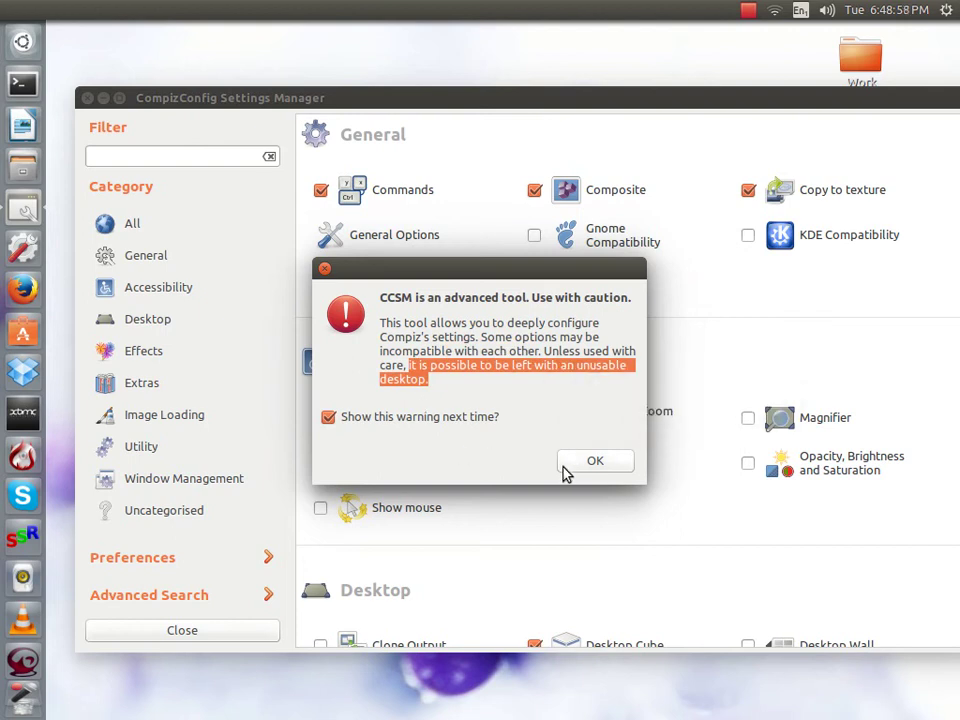
click(486, 417)
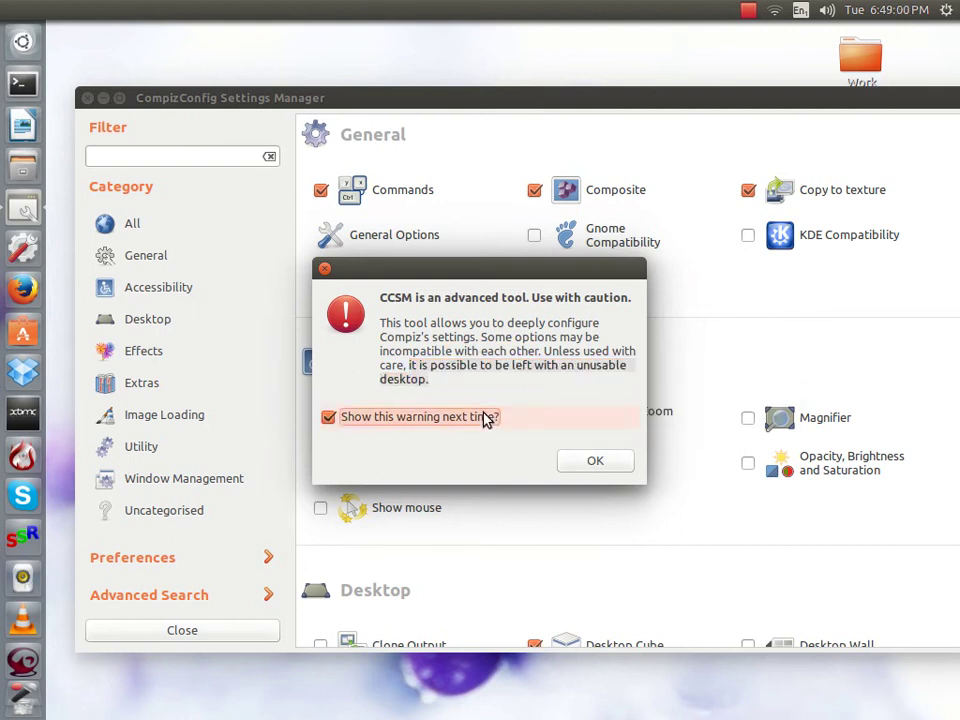
click(604, 464)
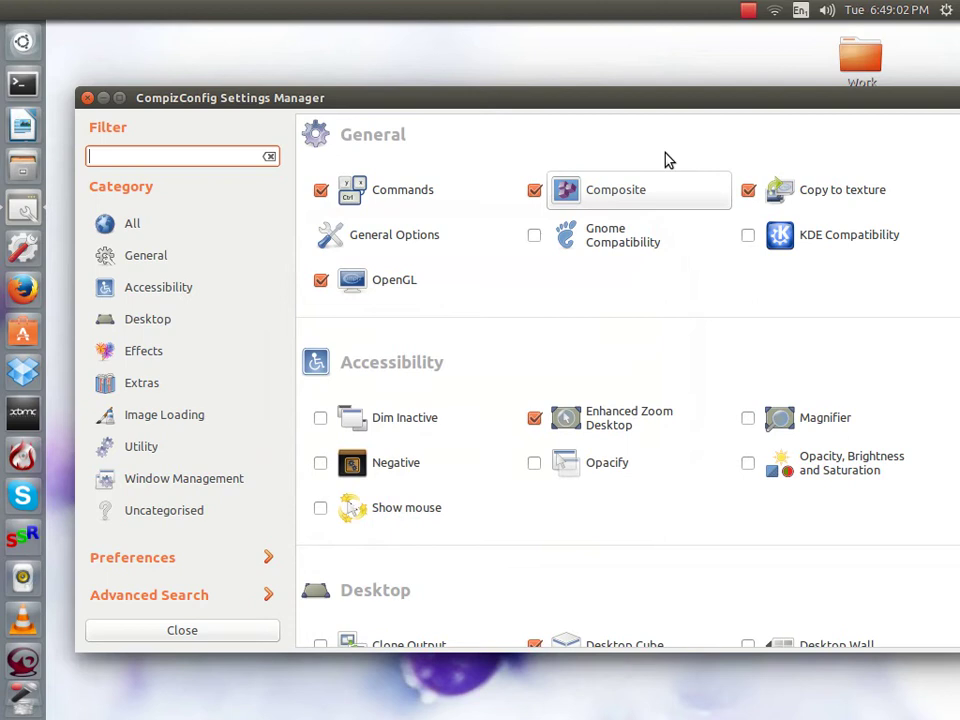
Enable the Wobbly Windows effect in the Effects category of CompizConfig Settings Manager
click(147, 321)
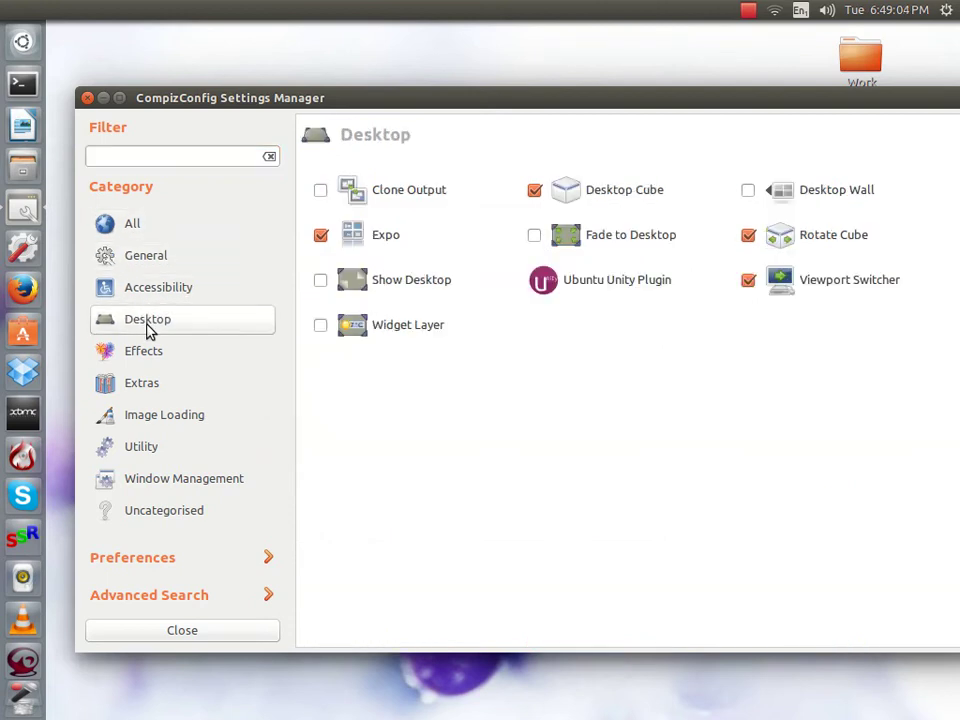
click(166, 360)
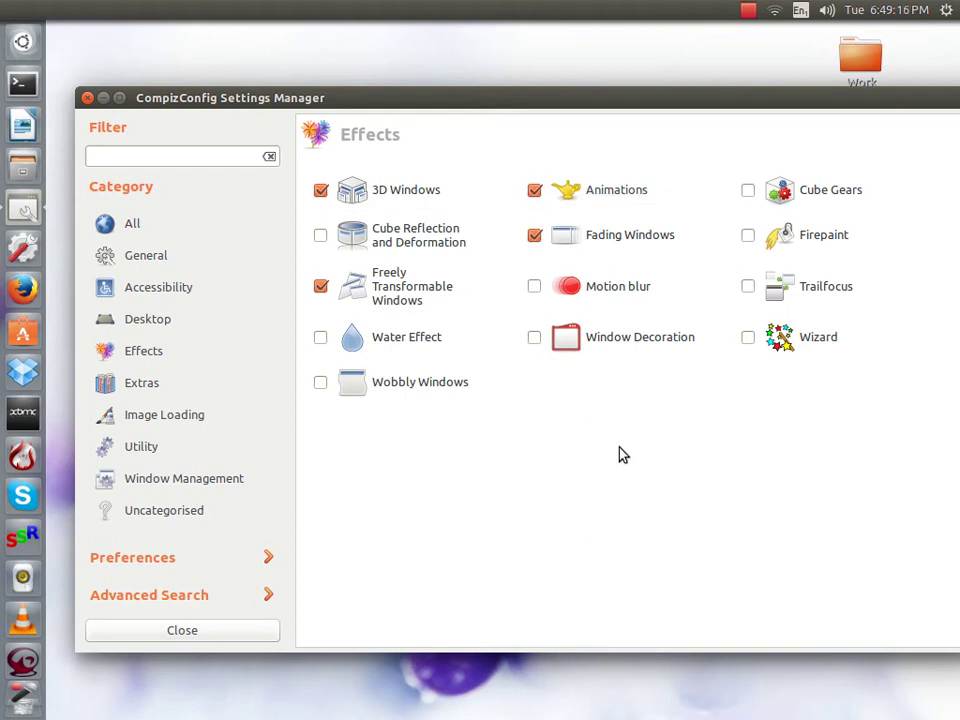
click(321, 384)
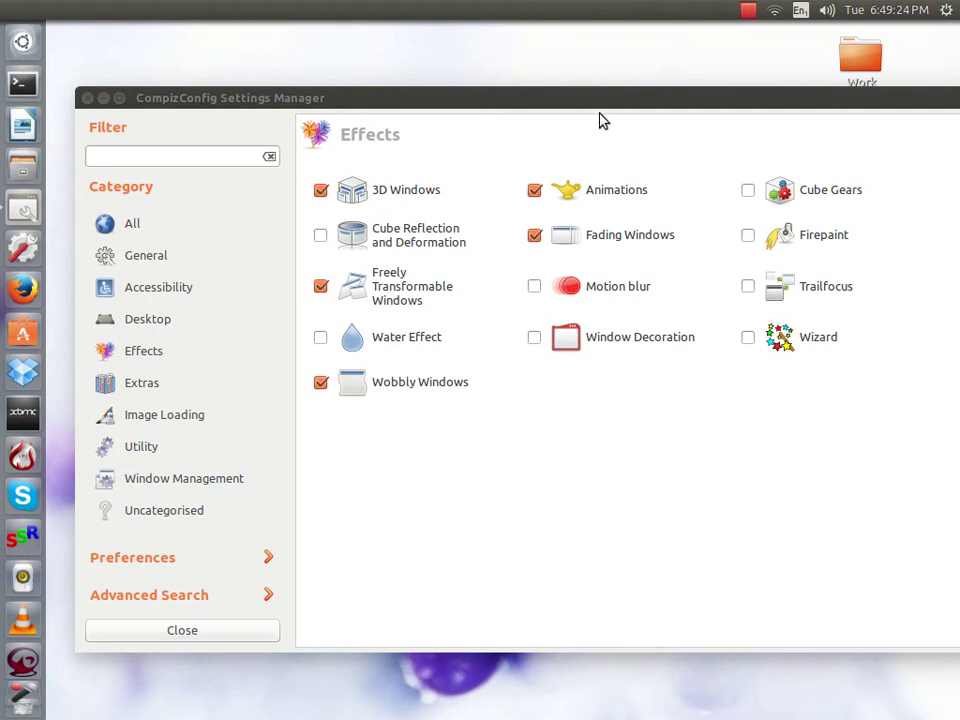
Test the wobble effect by moving the settings window and a newly opened terminal window, and close the terminal
drag(597, 103, 565, 133)
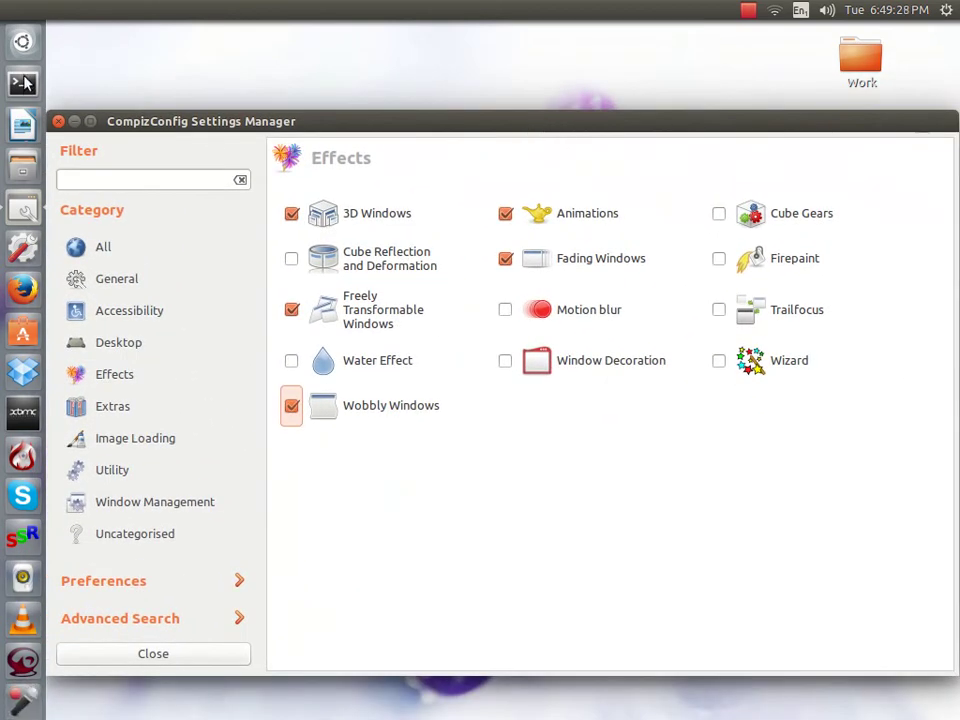
key(ctrl+alt+t)
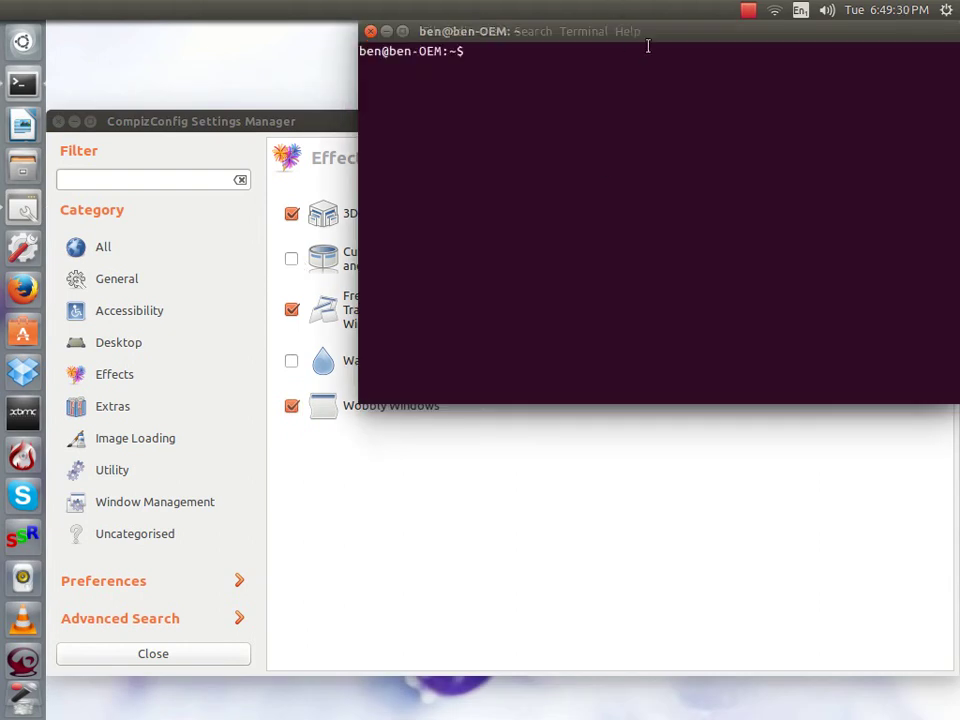
drag(681, 44, 527, 268)
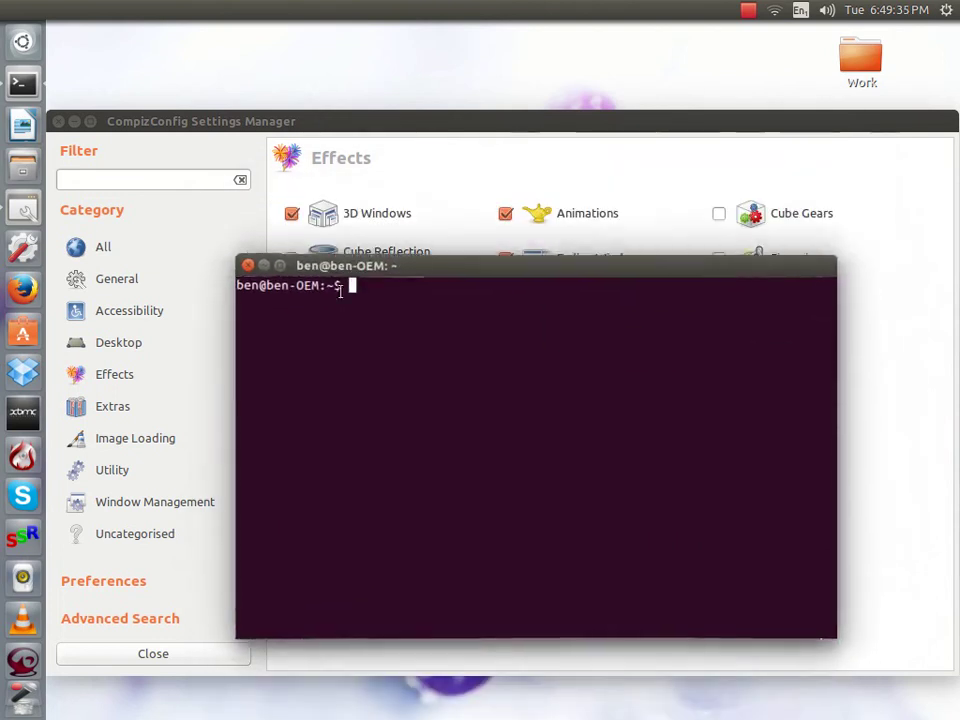
click(251, 268)
Disable Wobbly Windows to compare how a new terminal window moves without it, and re-enable the effect
click(292, 407)
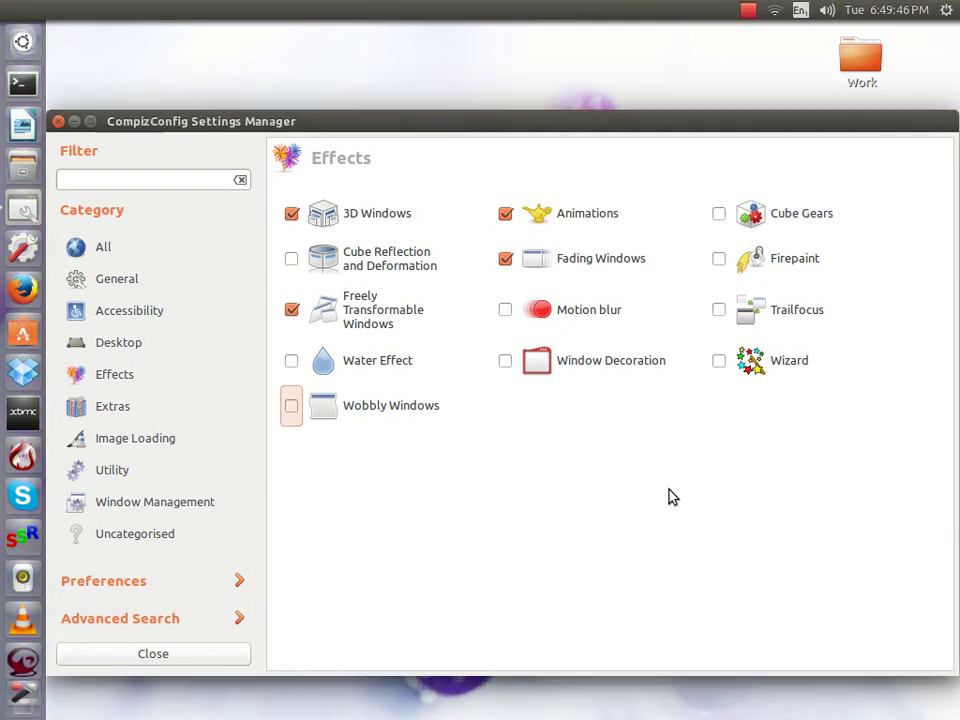
click(22, 86)
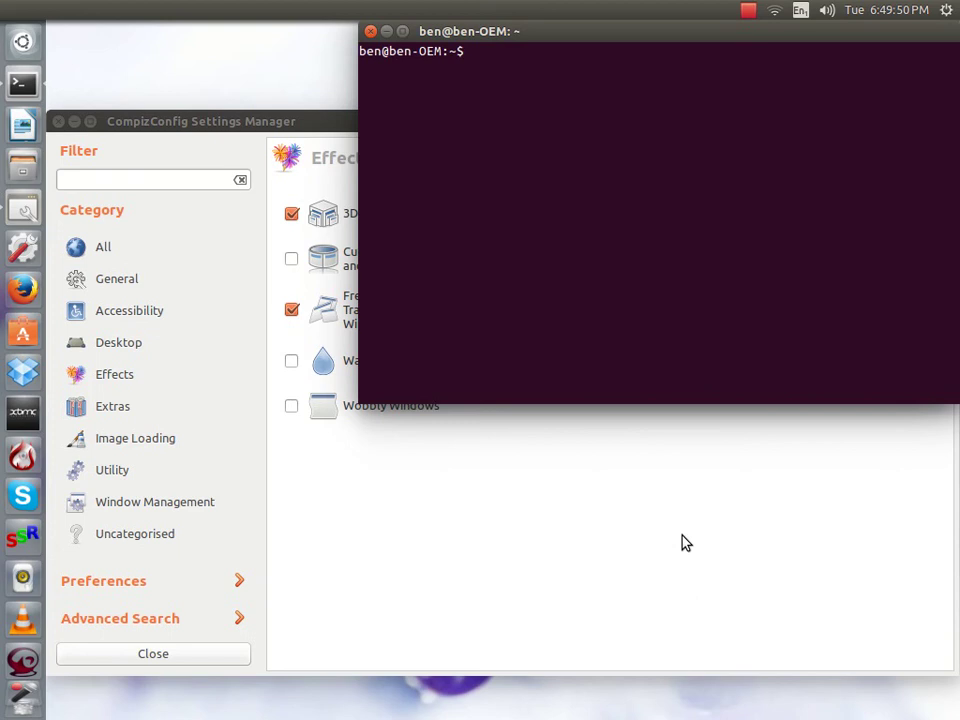
drag(678, 44, 590, 288)
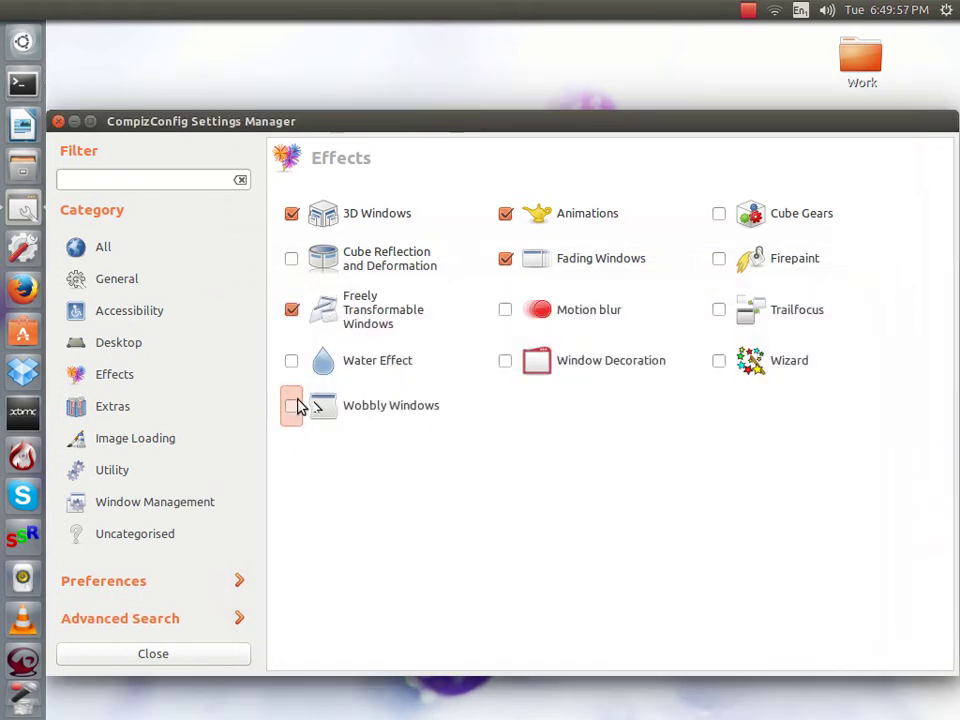
click(296, 402)
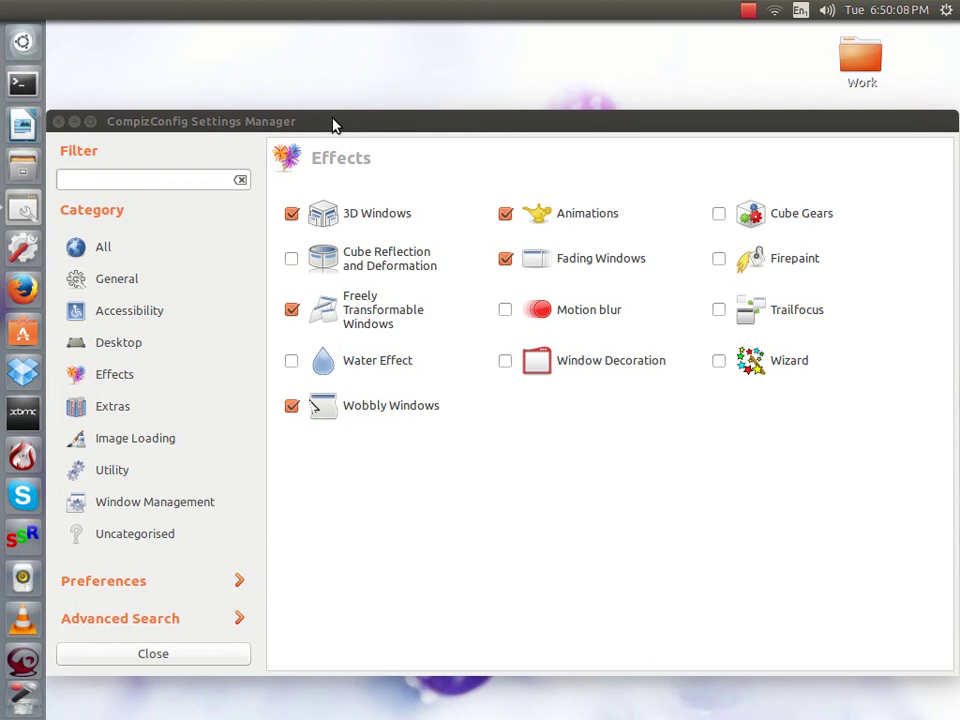
Close CompizConfig Settings Manager and try the wobble on a new terminal window by snapping it to the desktop's right half
drag(335, 121, 418, 165)
click(141, 166)
key(ctrl+alt+t)
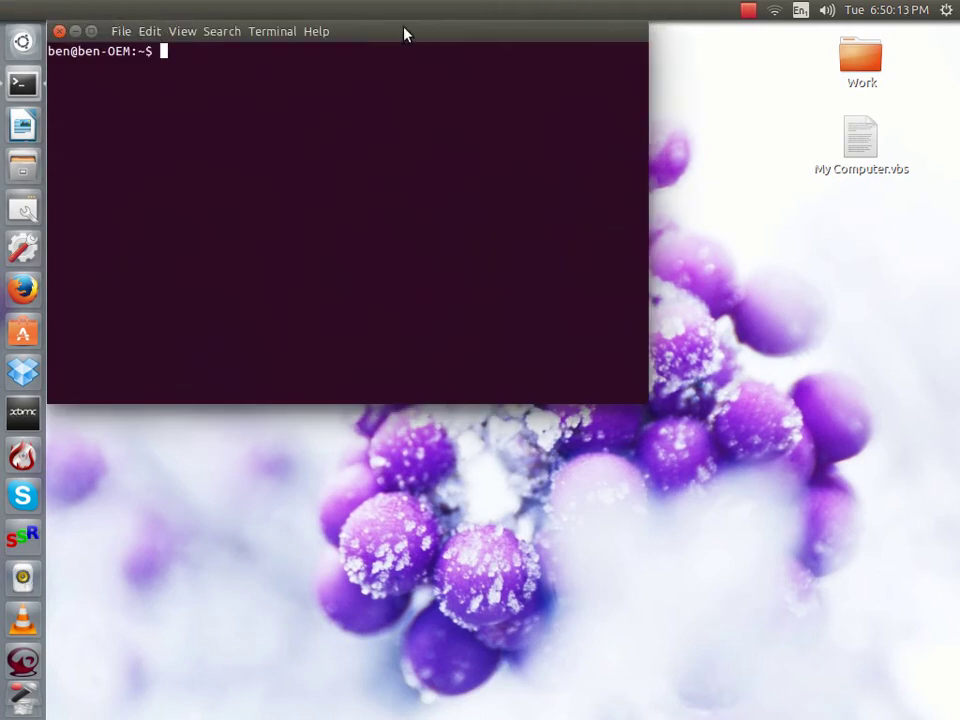
drag(405, 31, 957, 136)
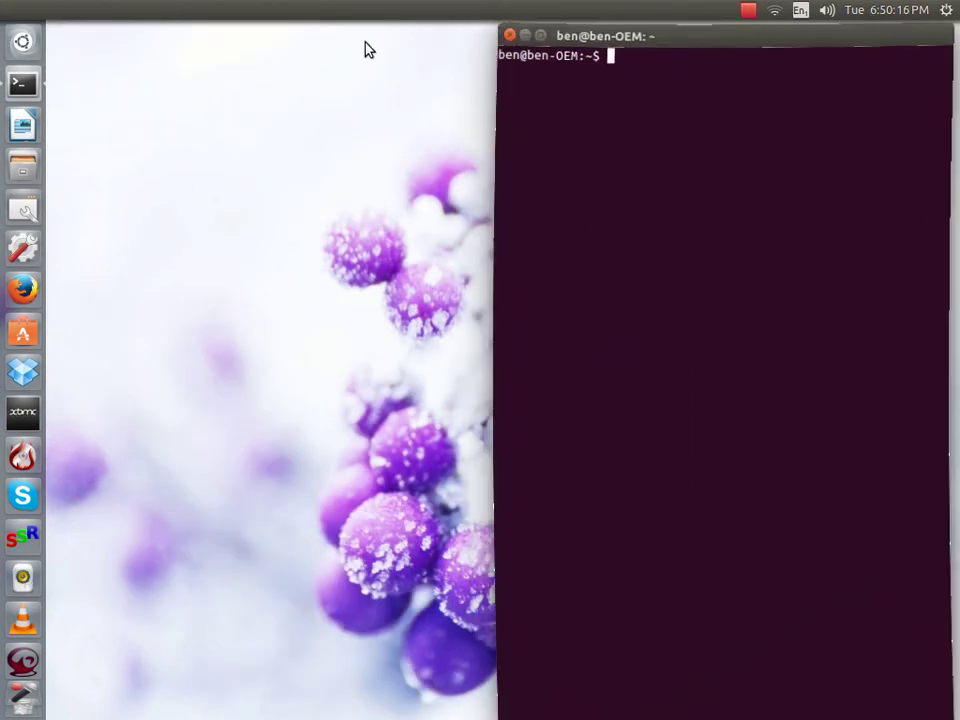
click(515, 33)
Create a new untitled folder on the desktop and move it to the Rubbish Bin
right_click(302, 135)
right_click(327, 184)
click(368, 200)
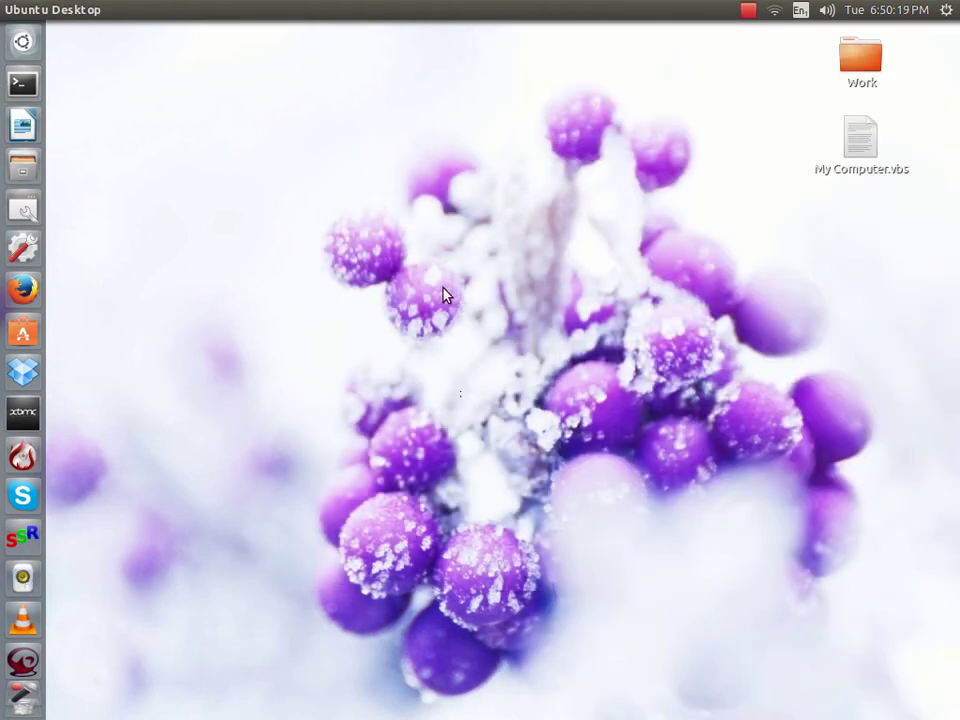
right_click(322, 200)
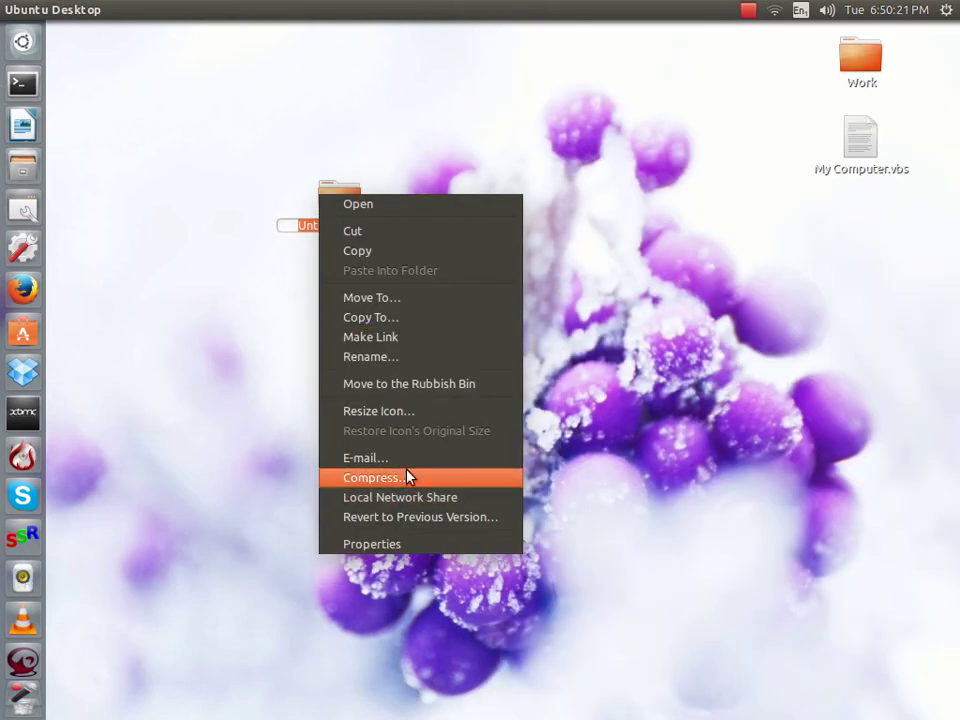
click(409, 384)
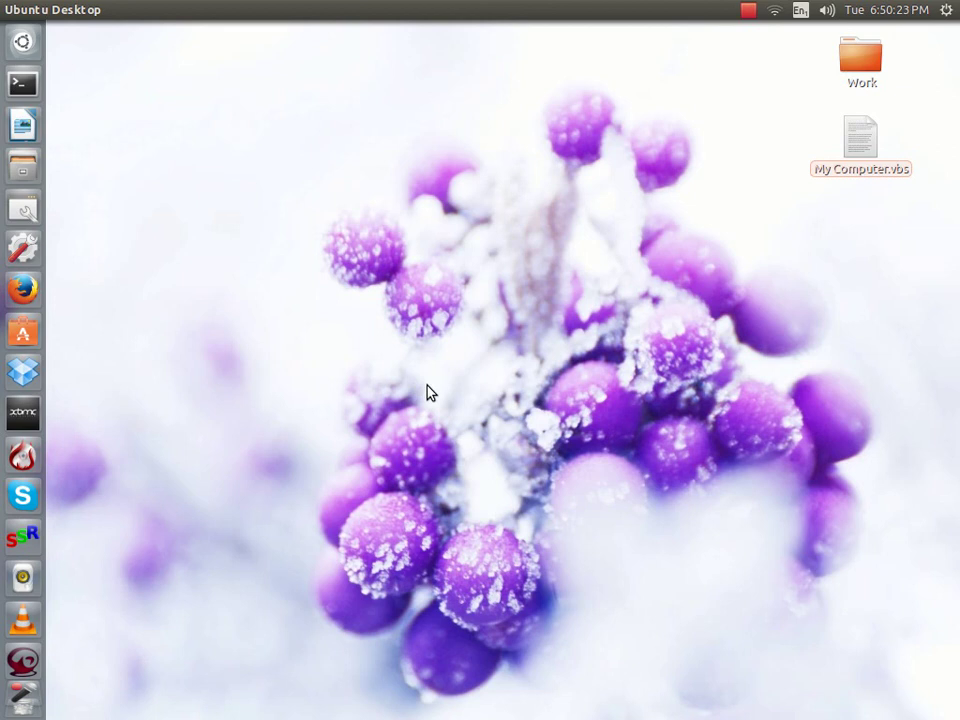
click(373, 412)
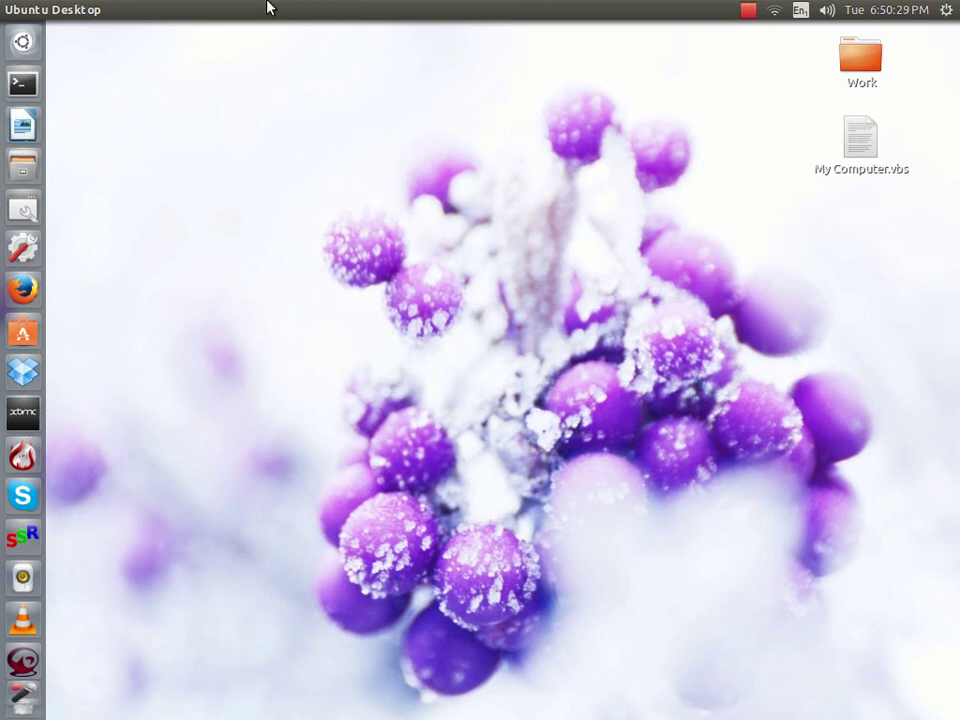
drag(193, 74, 871, 683)
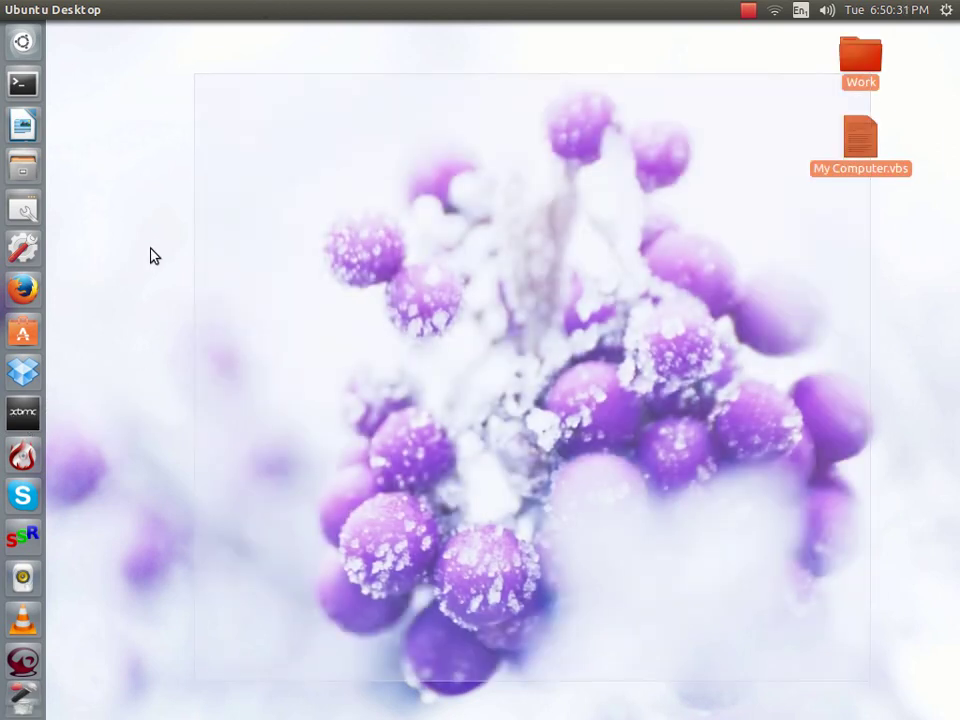
right_click(209, 247)
click(333, 179)
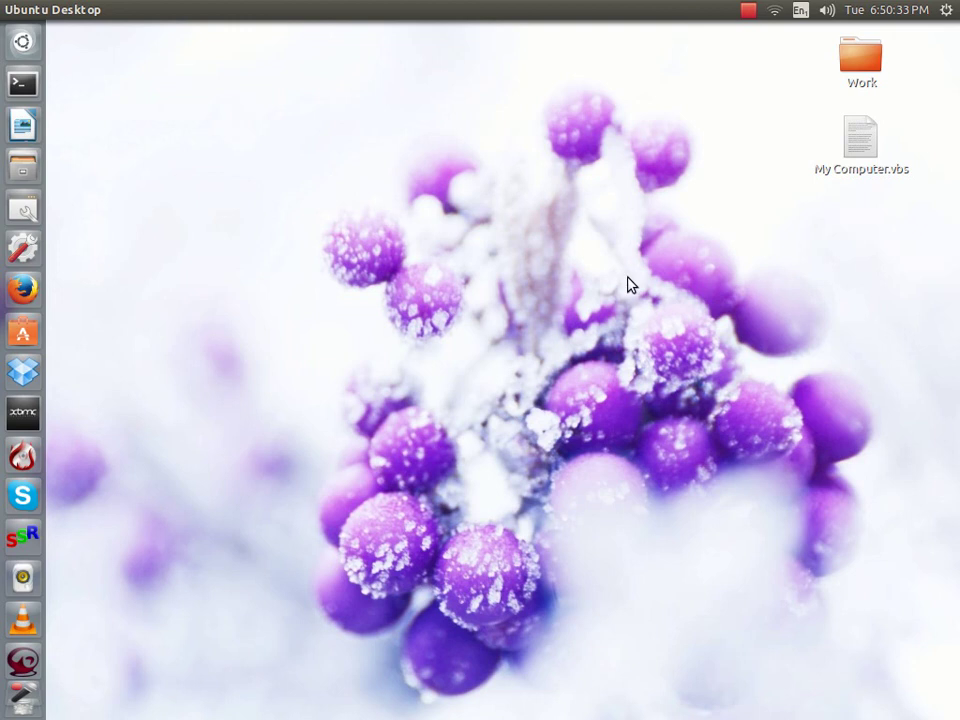
Move the My Computer.vbs file on the desktop to the Rubbish Bin
drag(864, 150, 465, 315)
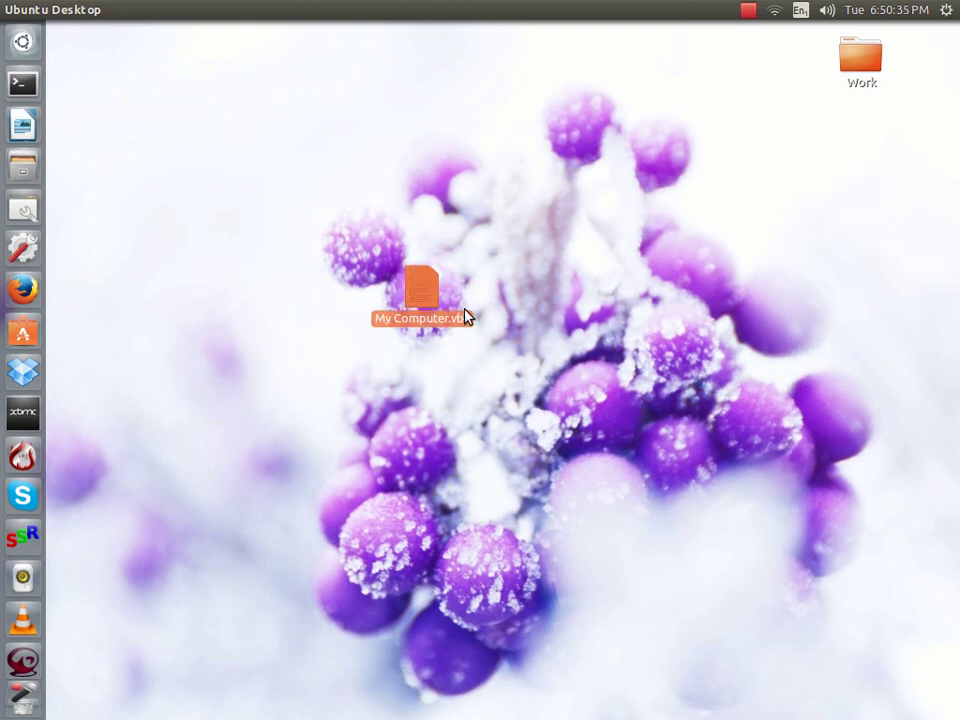
right_click(432, 282)
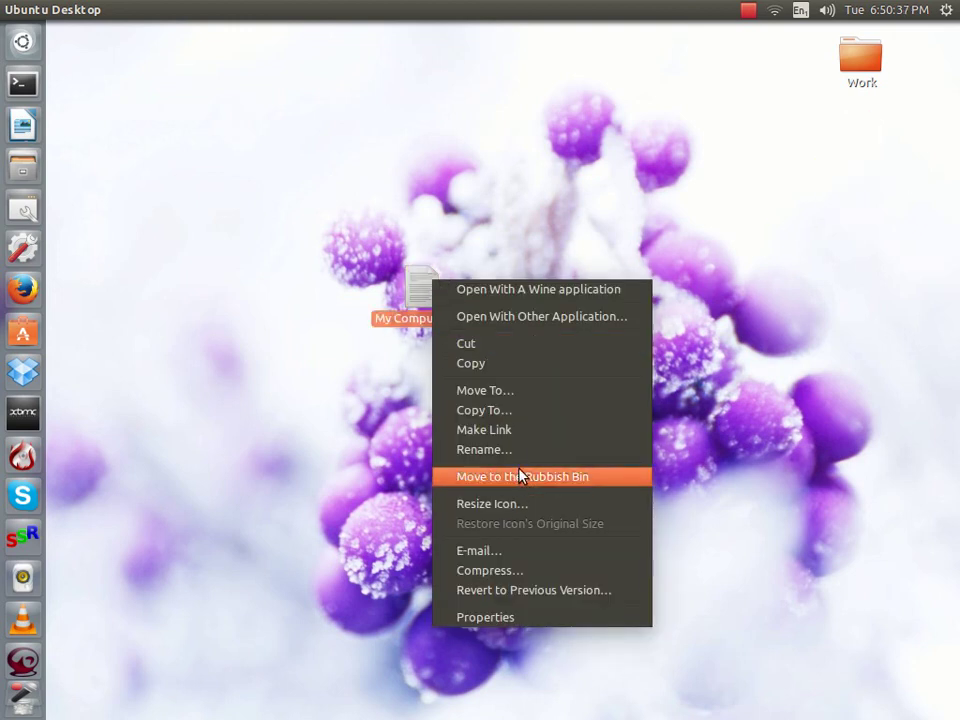
click(520, 476)
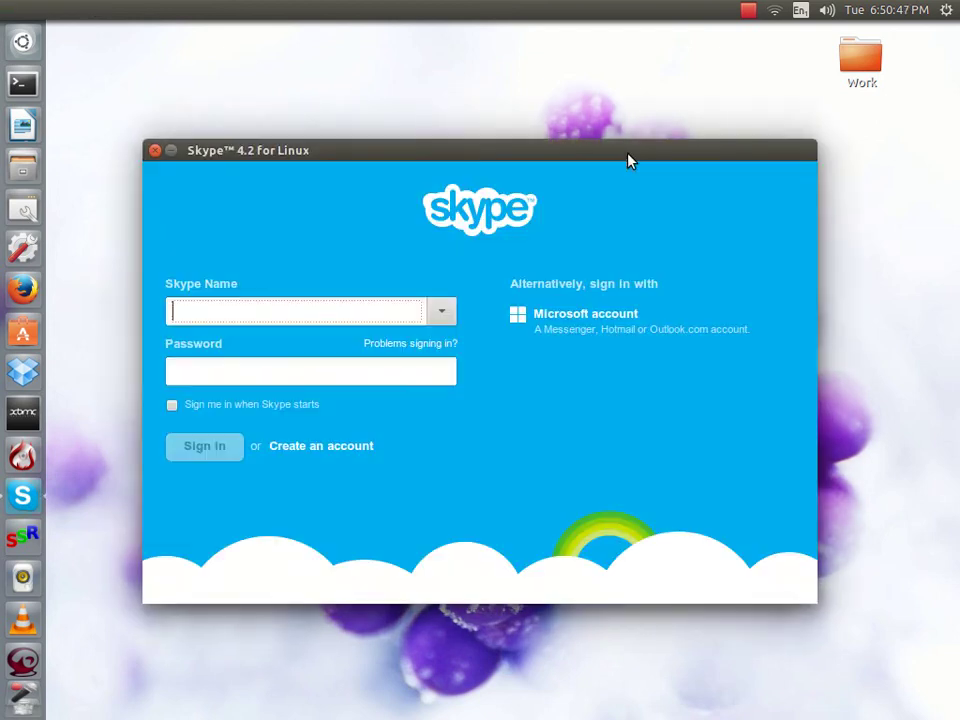
Move the Skype sign-in window across the desktop to test the wobble effect, and close it
drag(382, 156, 439, 206)
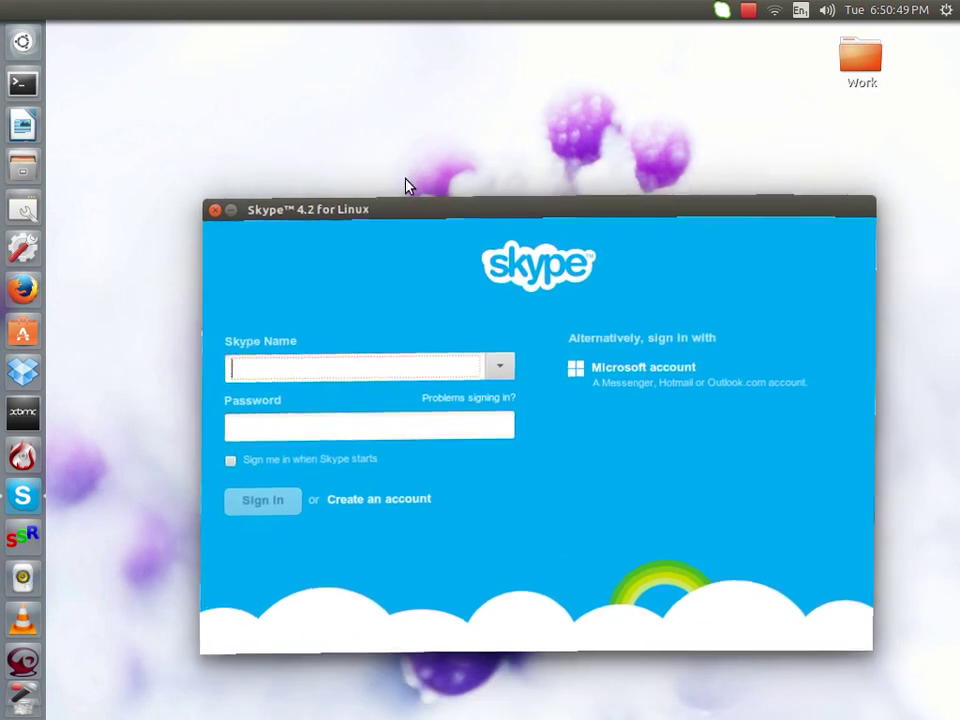
click(213, 201)
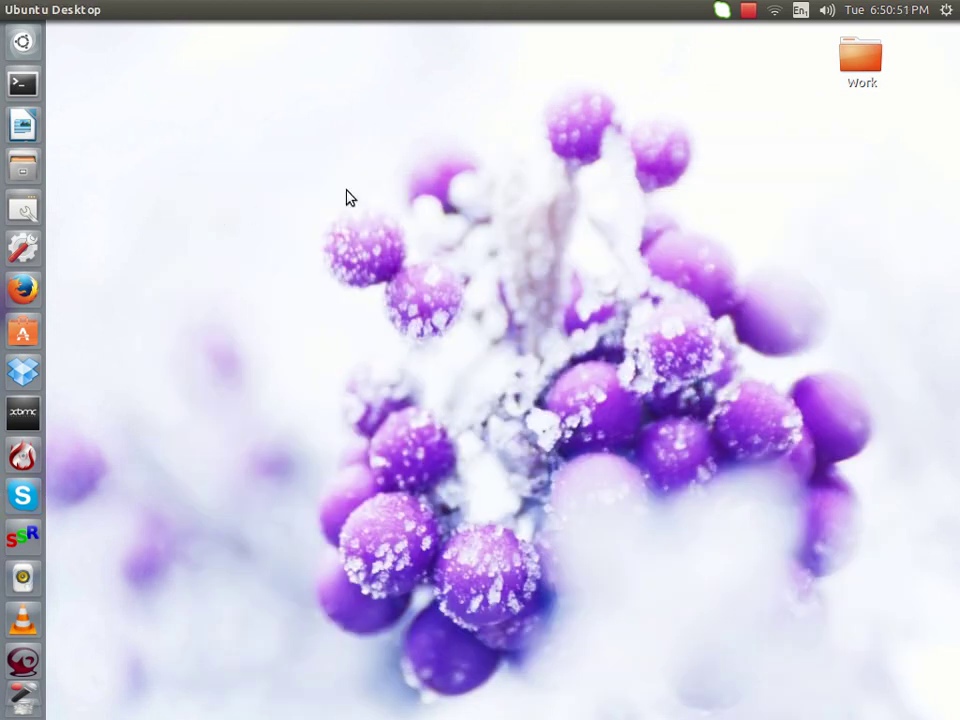